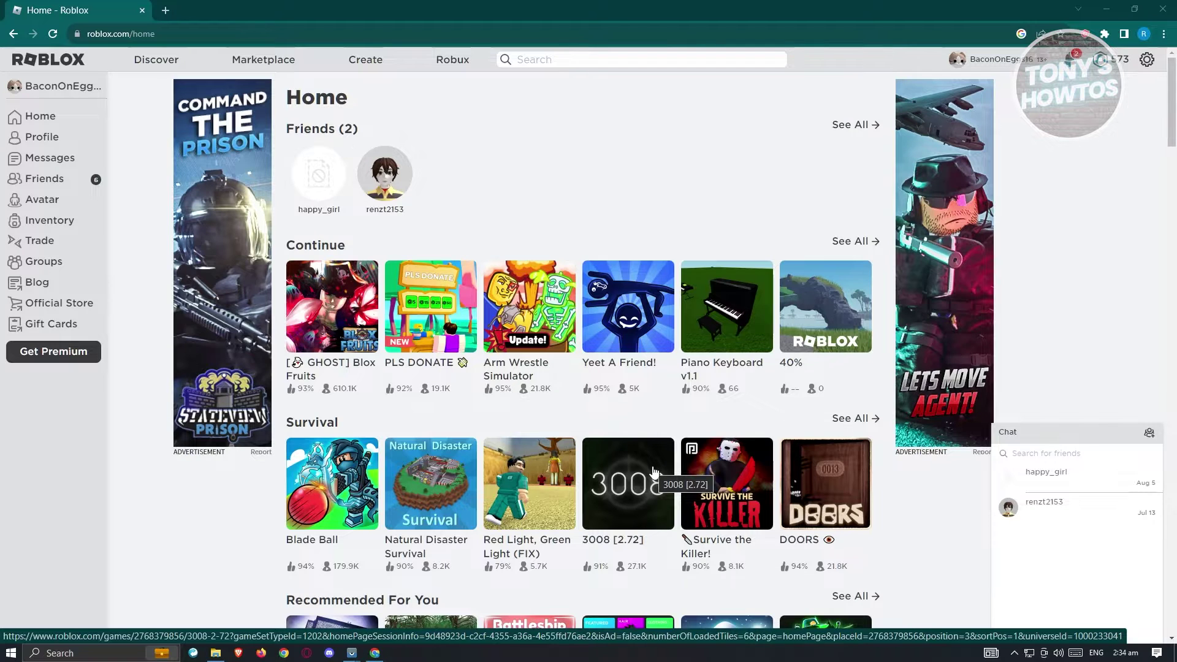
- Search the web for 'roblox server' status, review it, then close the Roblox Status tab
click(166, 11)
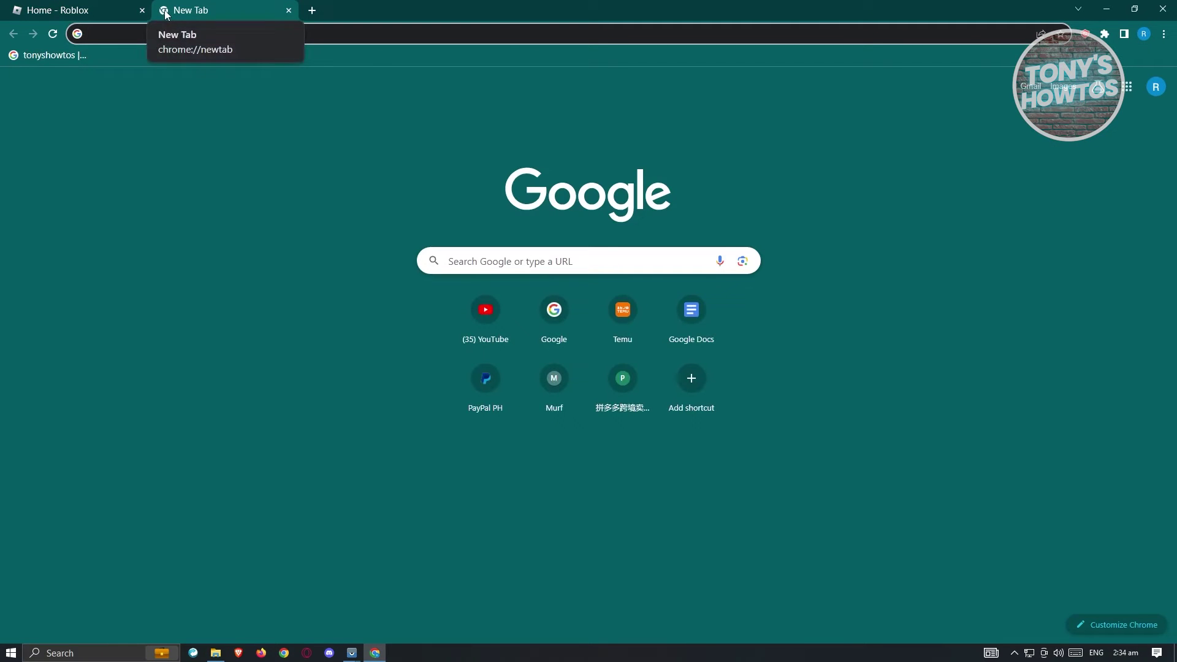
text(roblox)
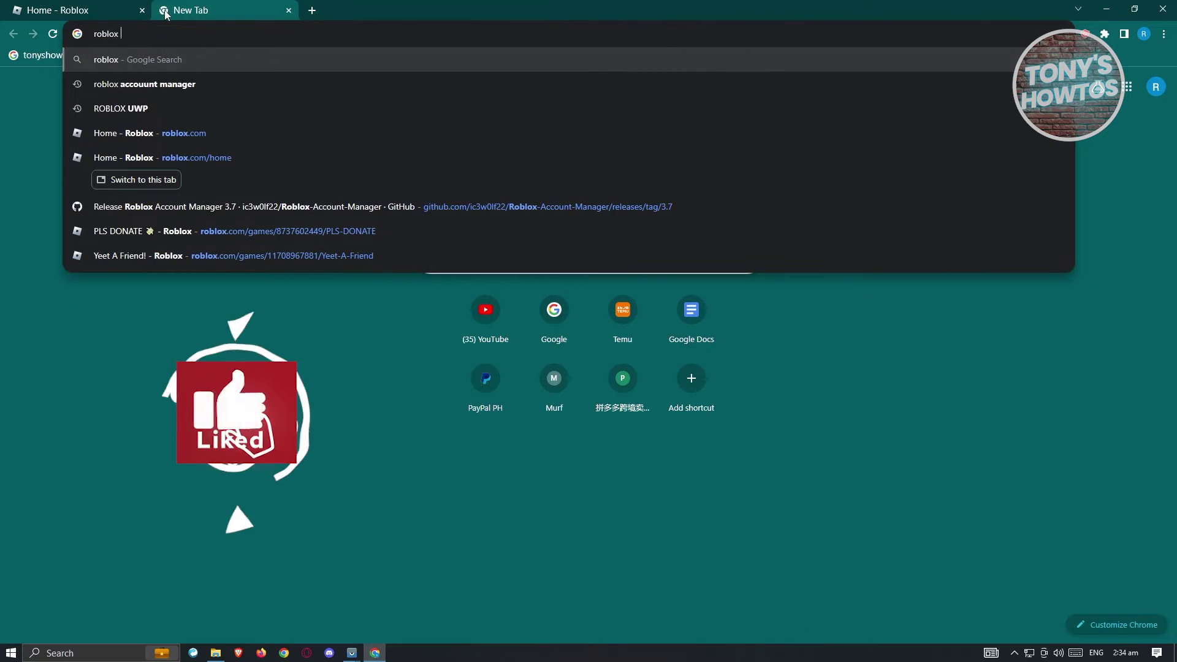
text( server)
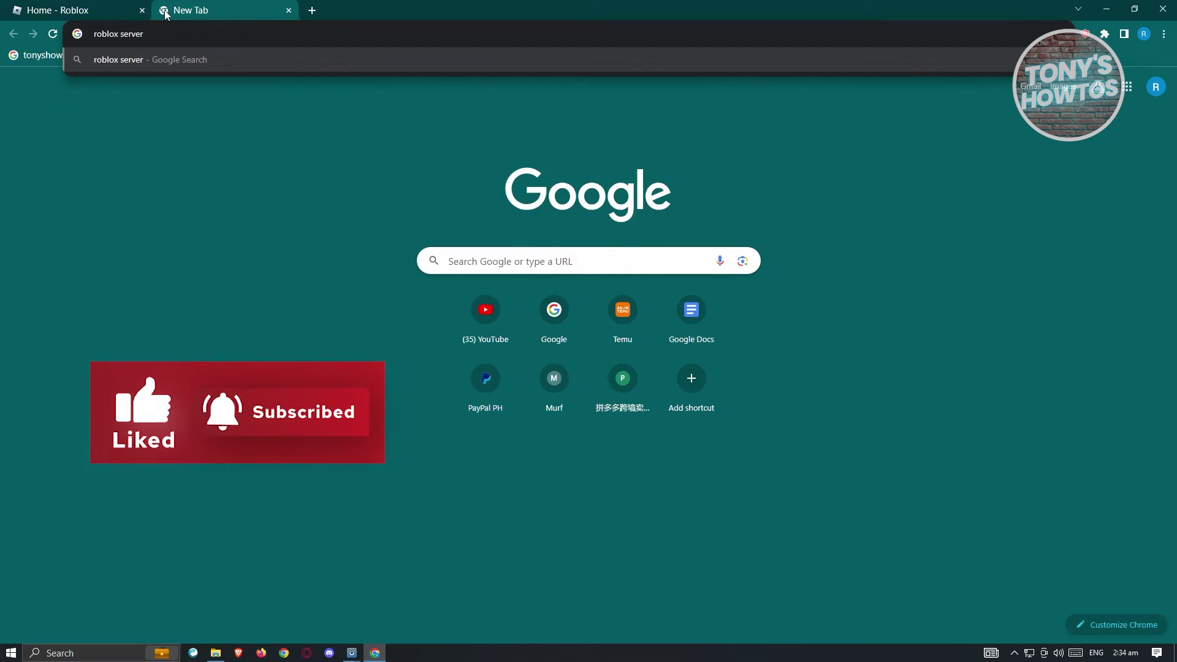
key(Return)
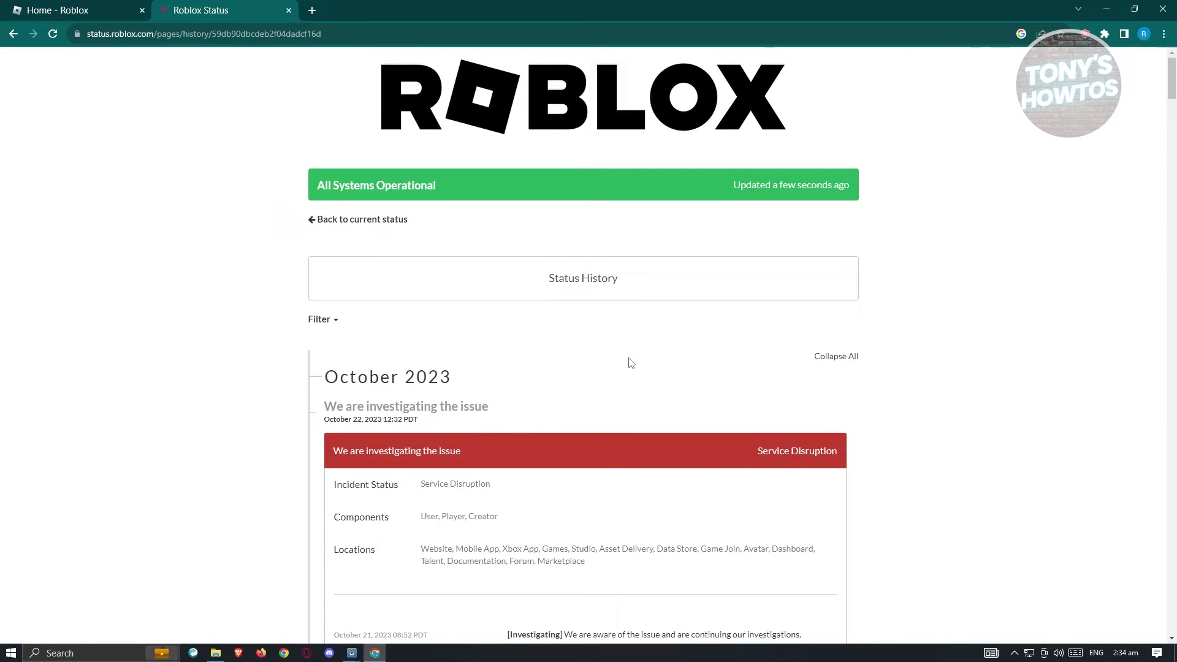
scroll(630, 363, down, 3)
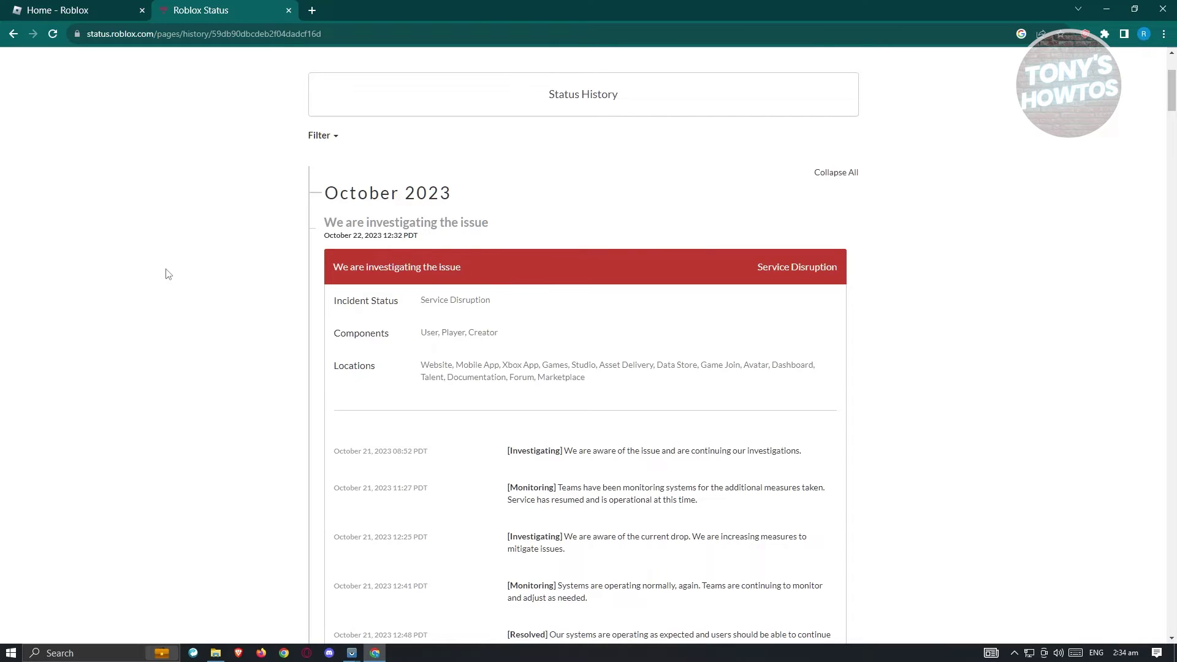
click(78, 17)
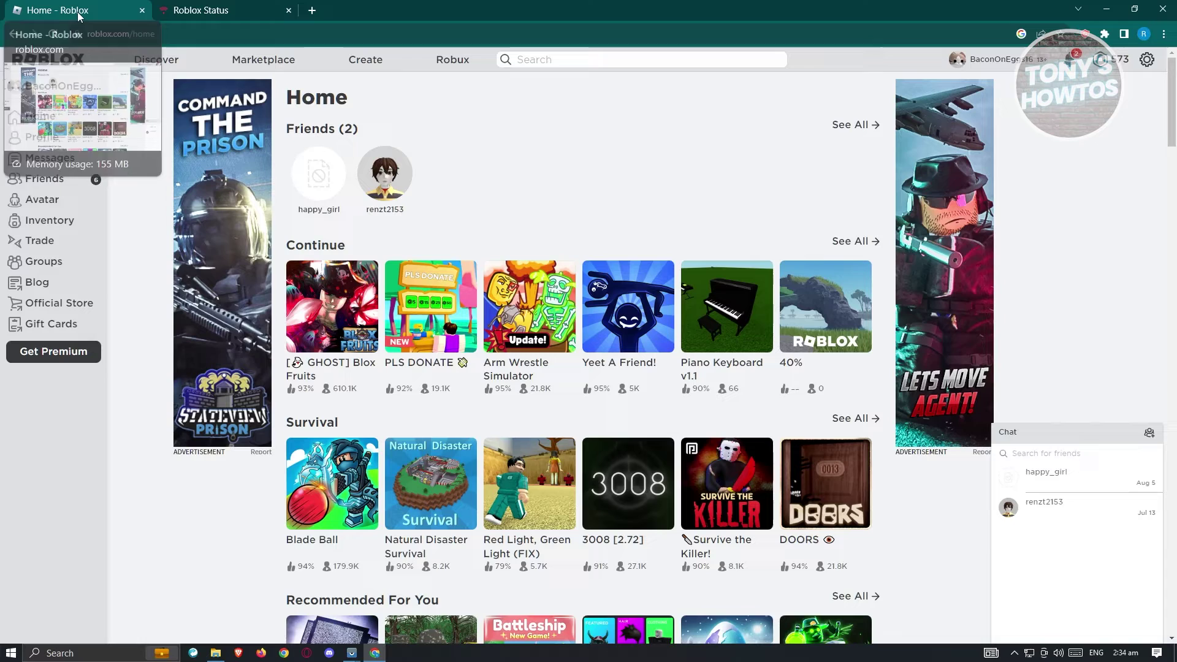
click(199, 8)
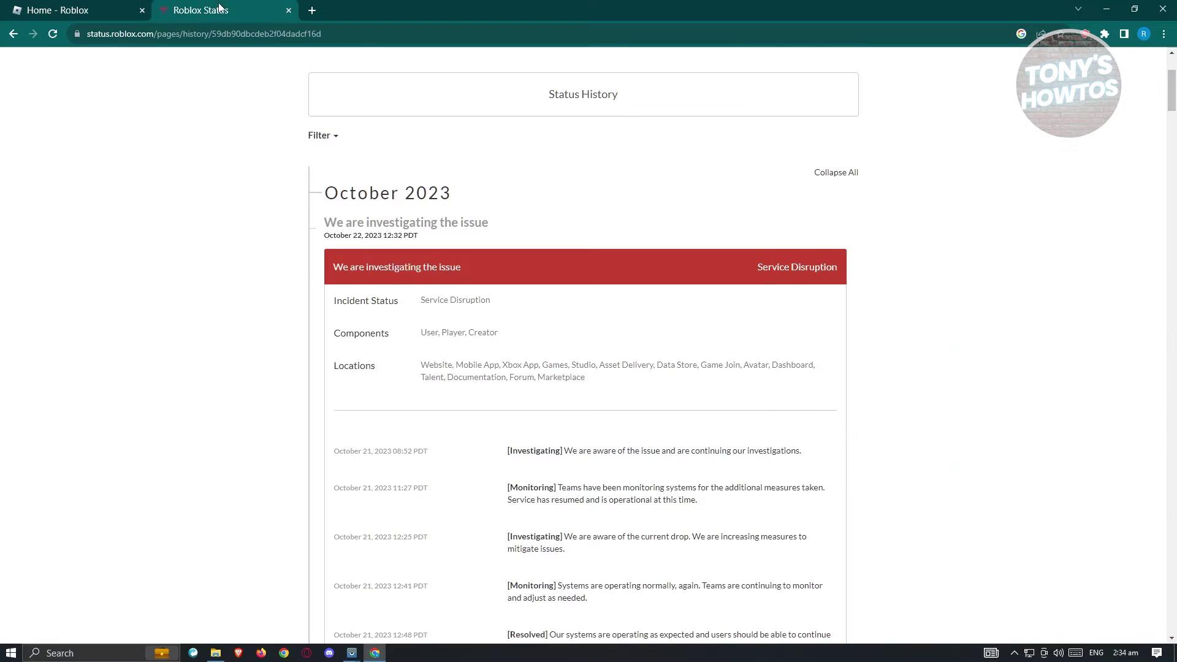
click(89, 7)
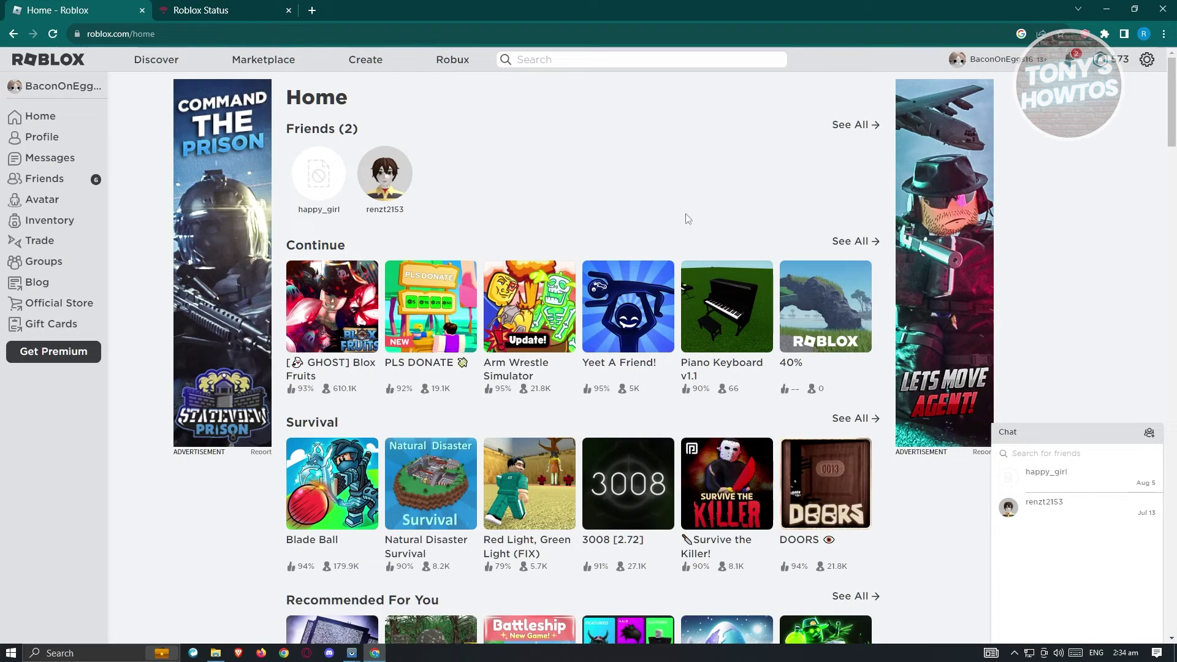
click(288, 11)
- Launch the Run app from Windows search and open %localappdata%
click(1114, 9)
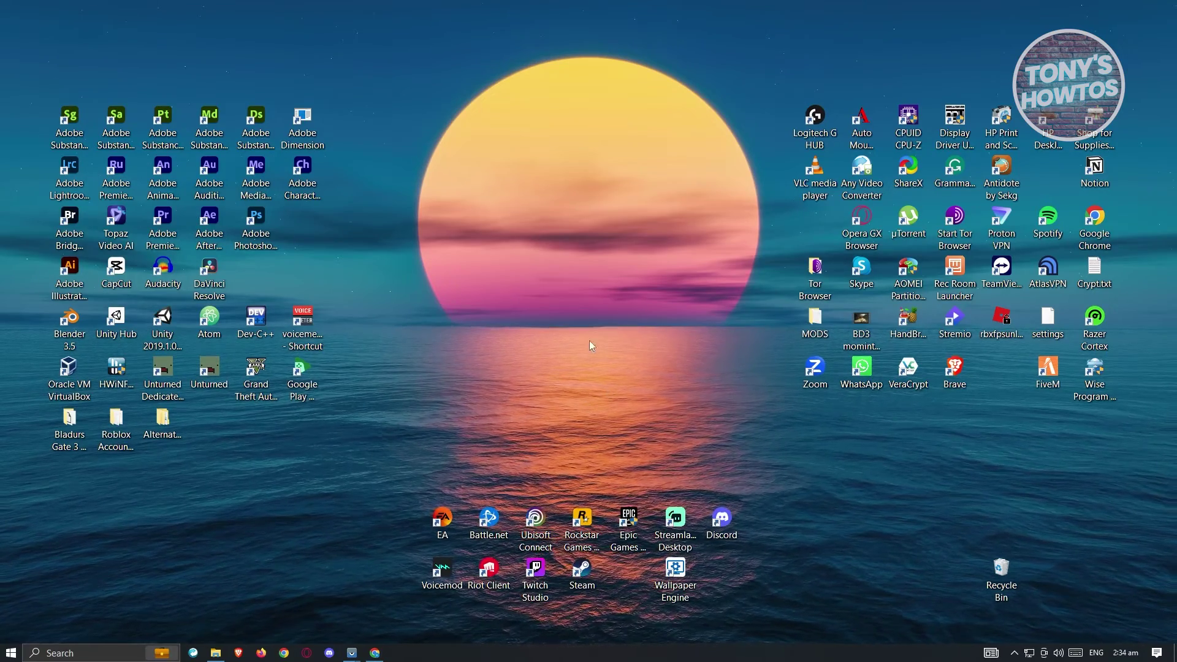
click(98, 653)
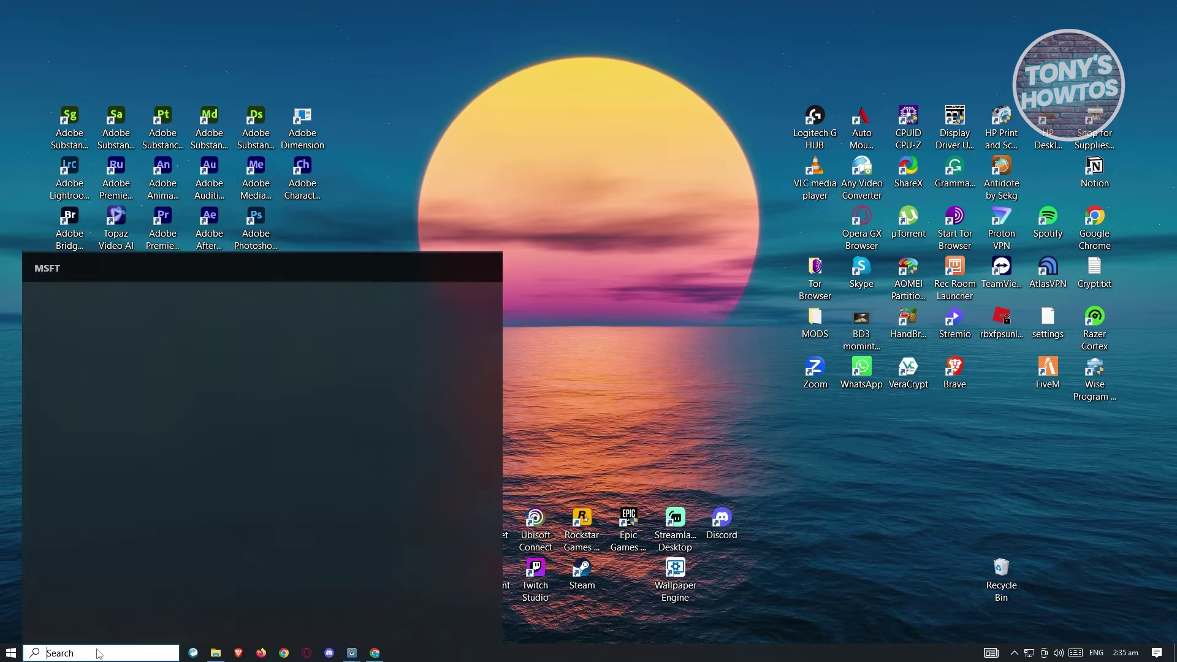
text(run)
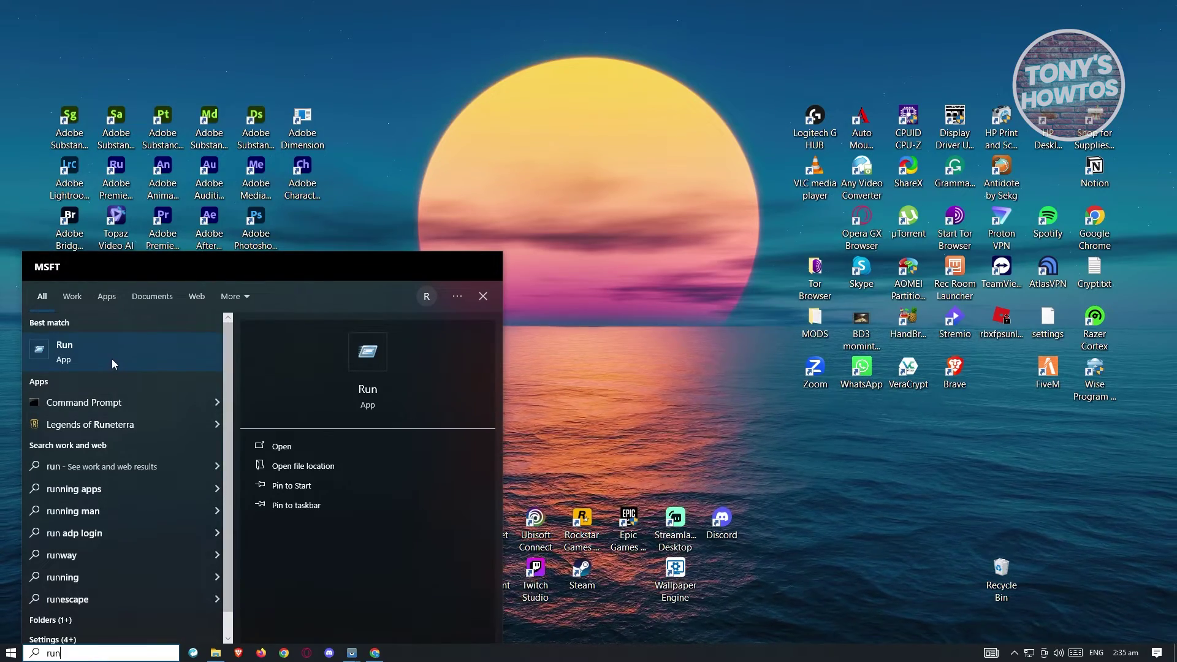
click(97, 352)
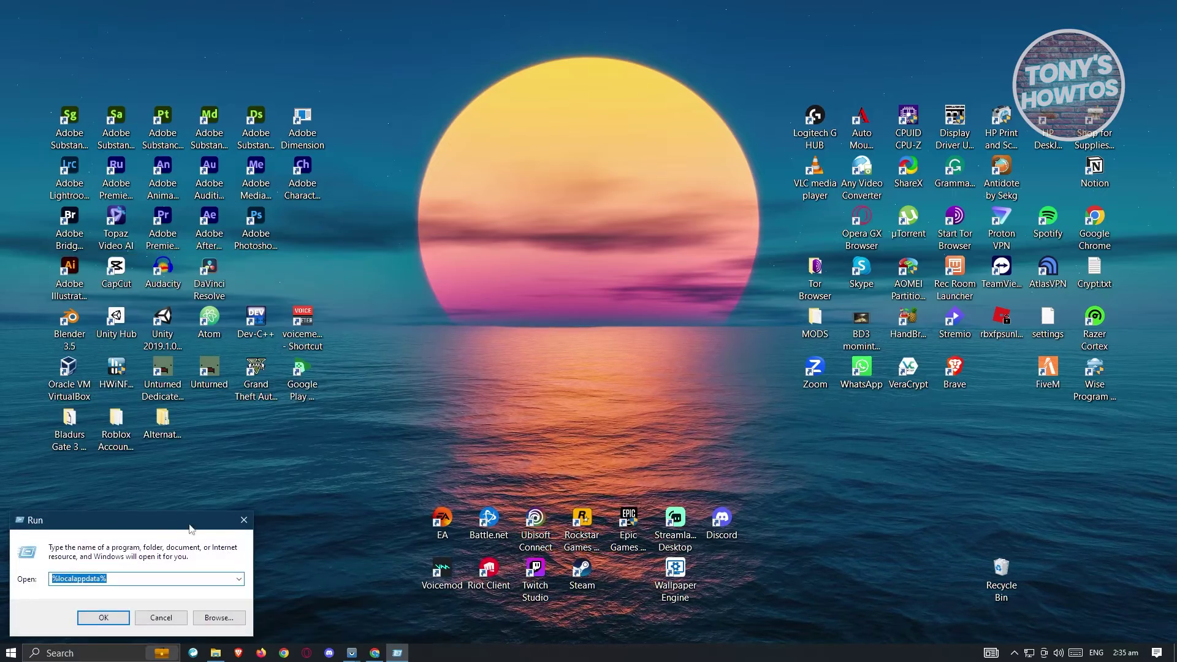
drag(190, 527, 590, 237)
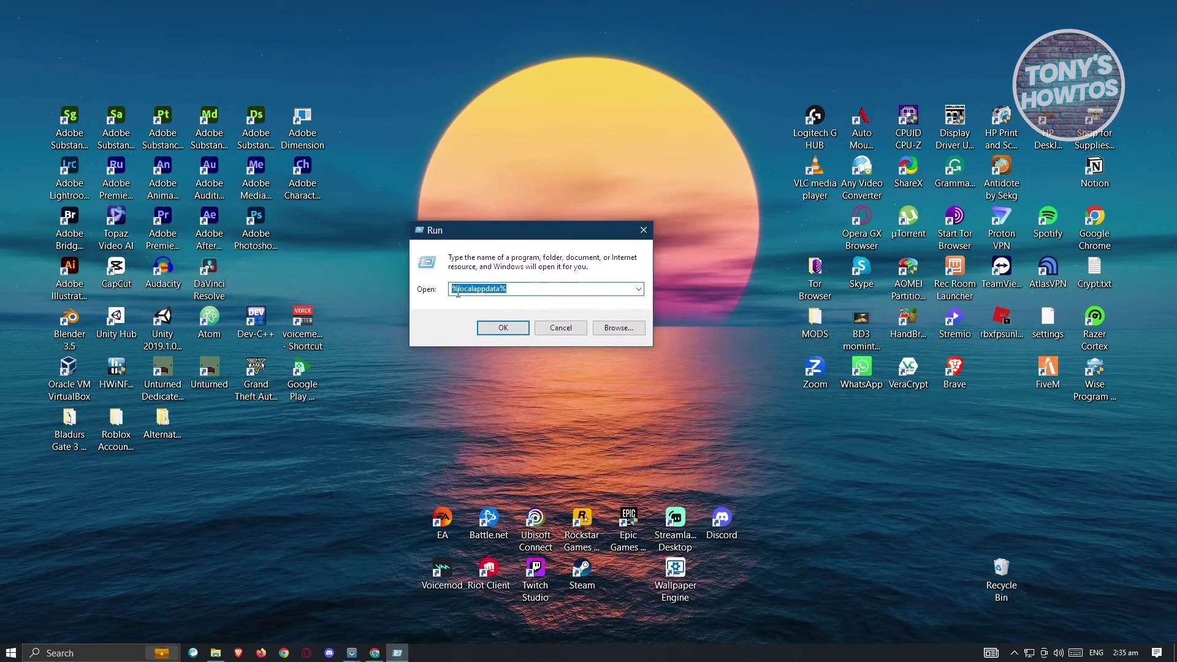
click(494, 290)
- Find and delete the Roblox folder in AppData Local, then minimize File Explorer
click(503, 328)
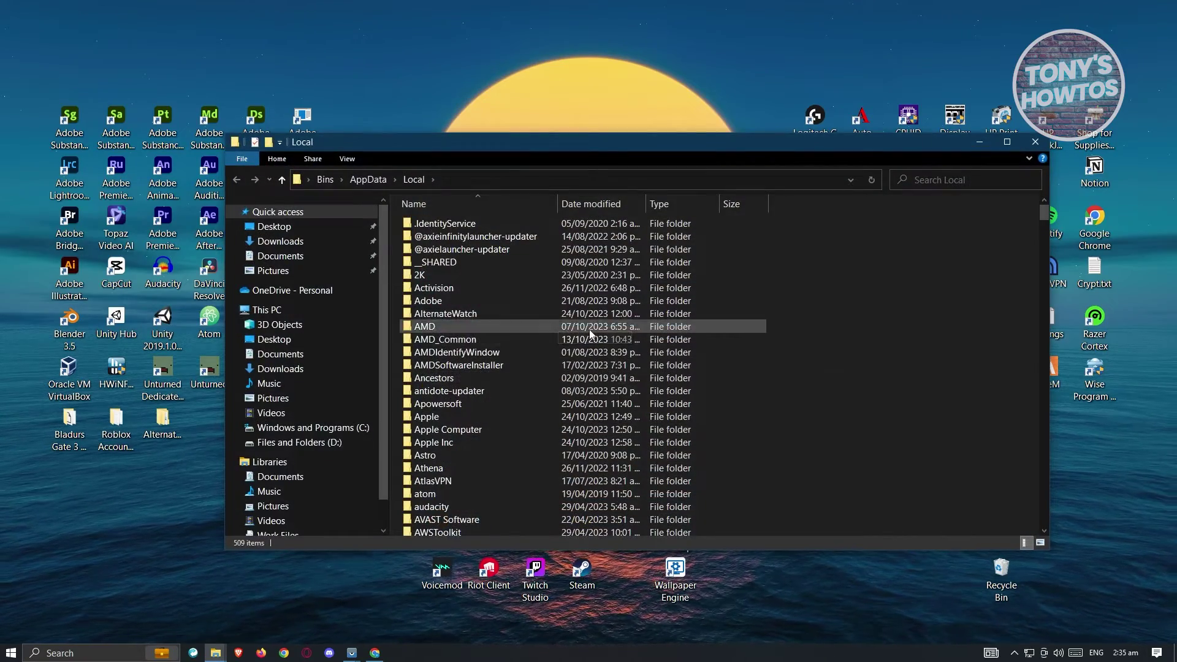
click(444, 224)
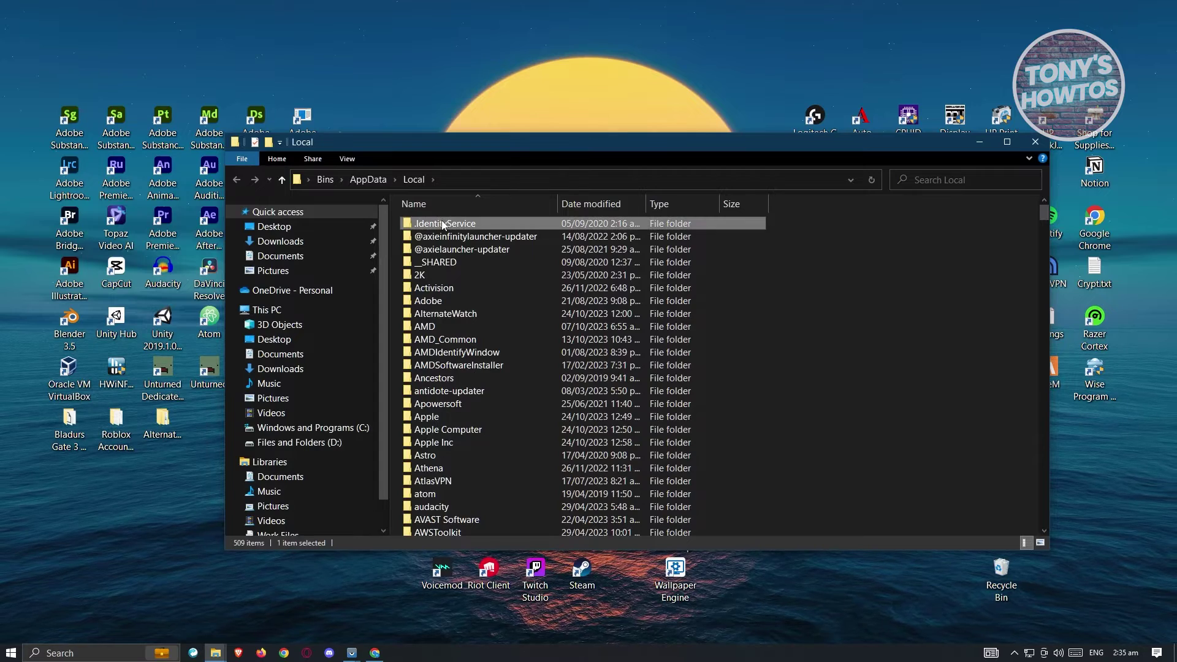
key(r)
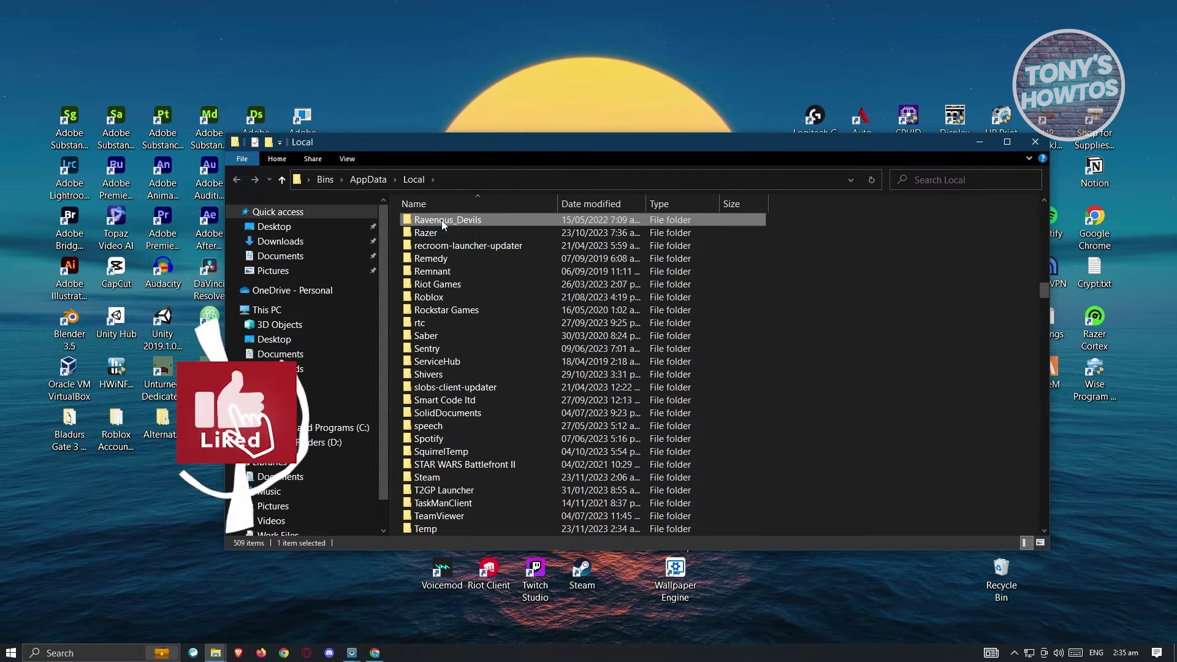
right_click(433, 300)
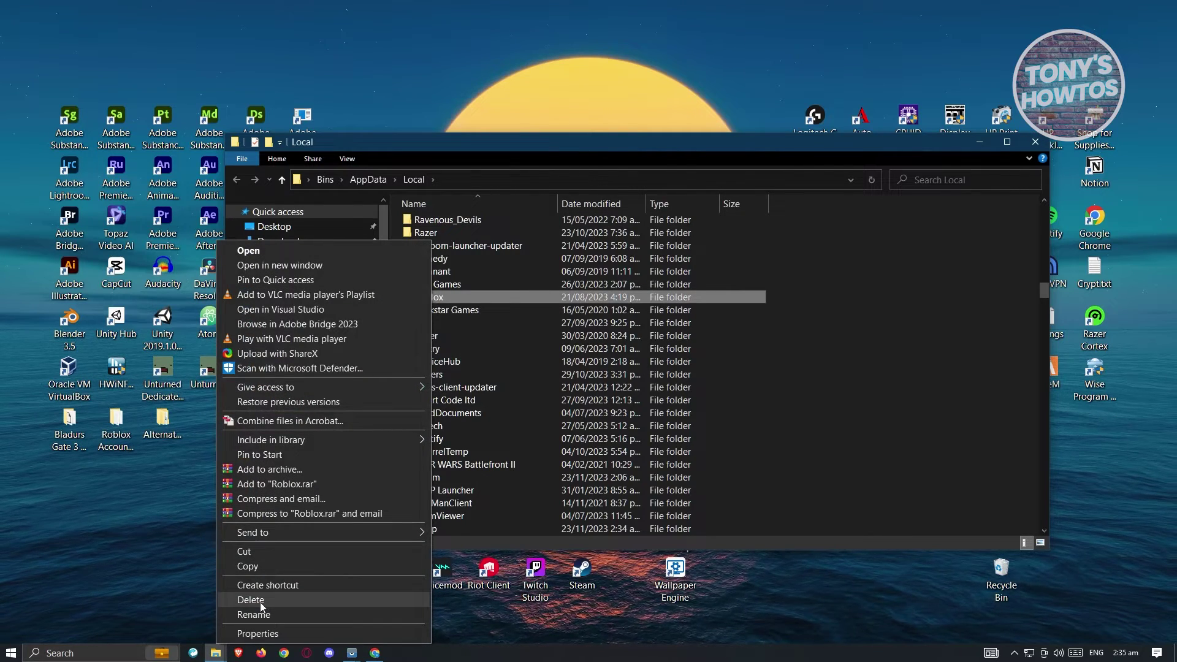
click(882, 331)
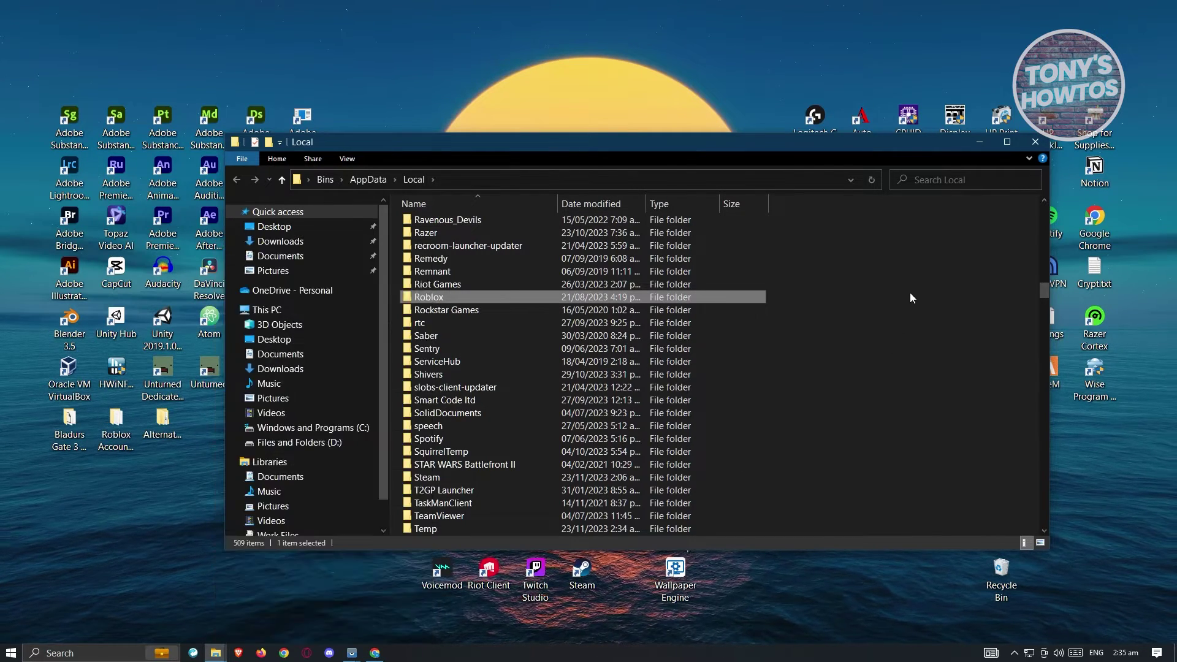
click(980, 145)
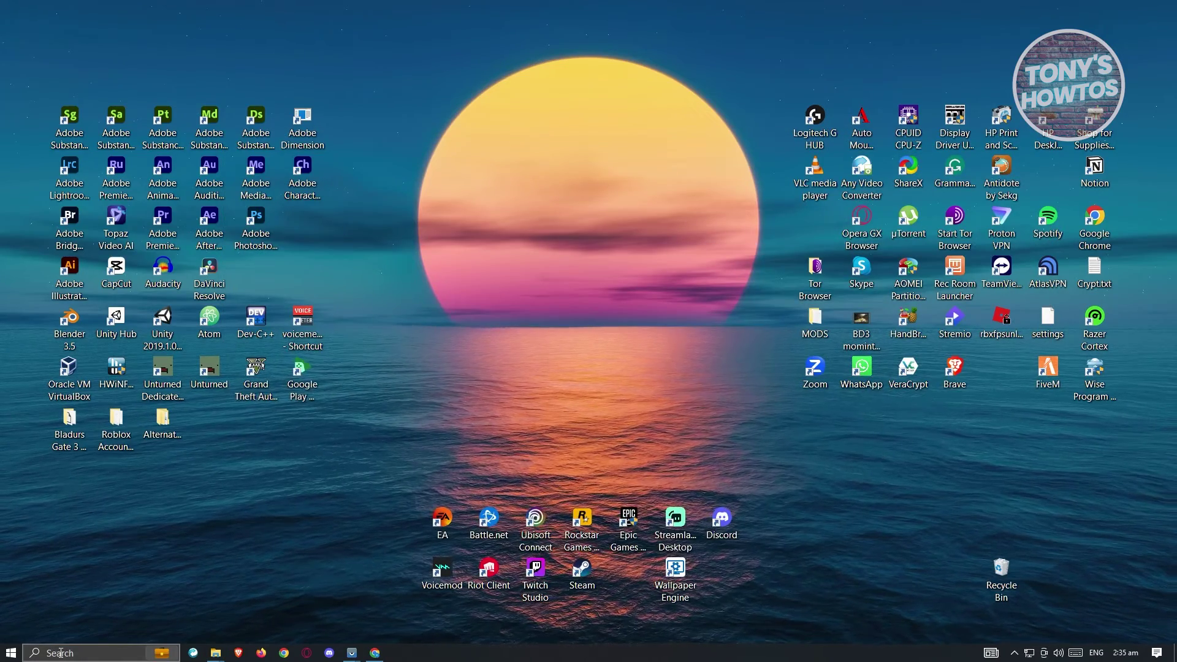
- Open Add or remove programs via a 'unin' search, filter apps by 'roblox', then minimize Settings
click(61, 653)
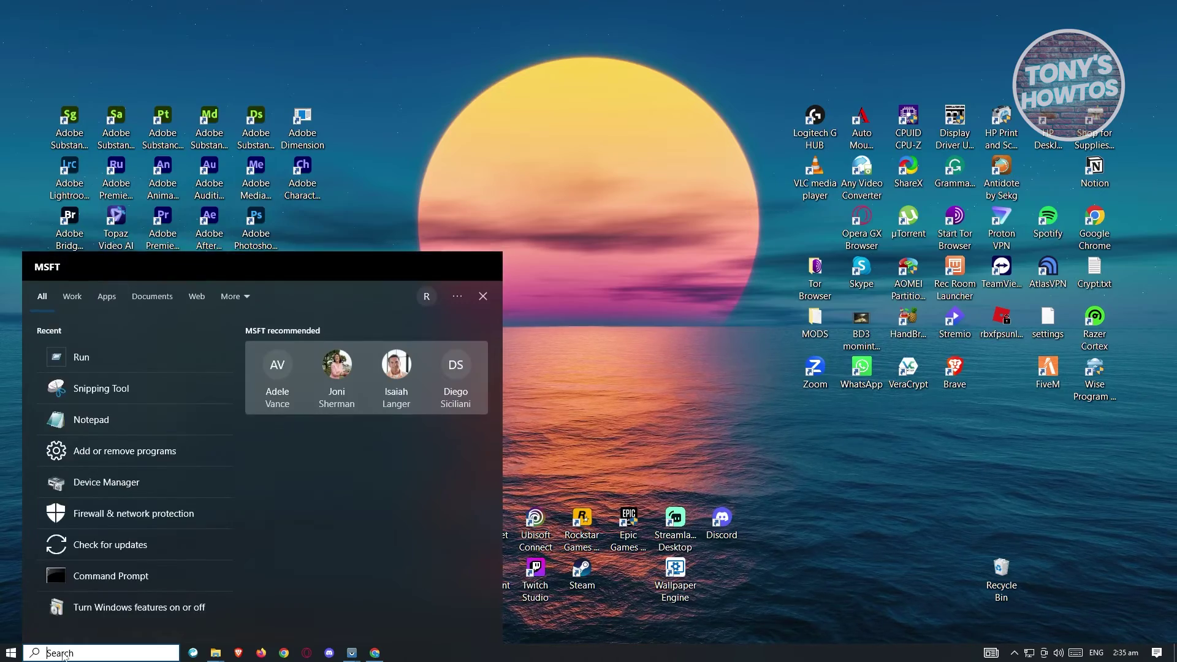
text(unin)
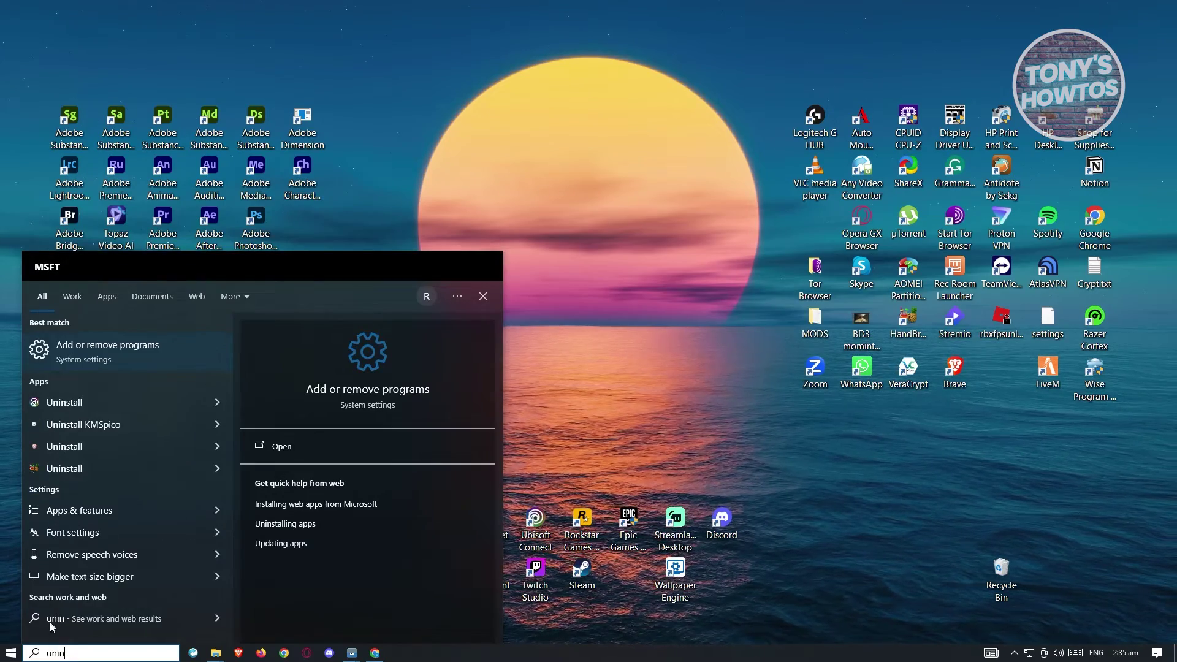
click(126, 352)
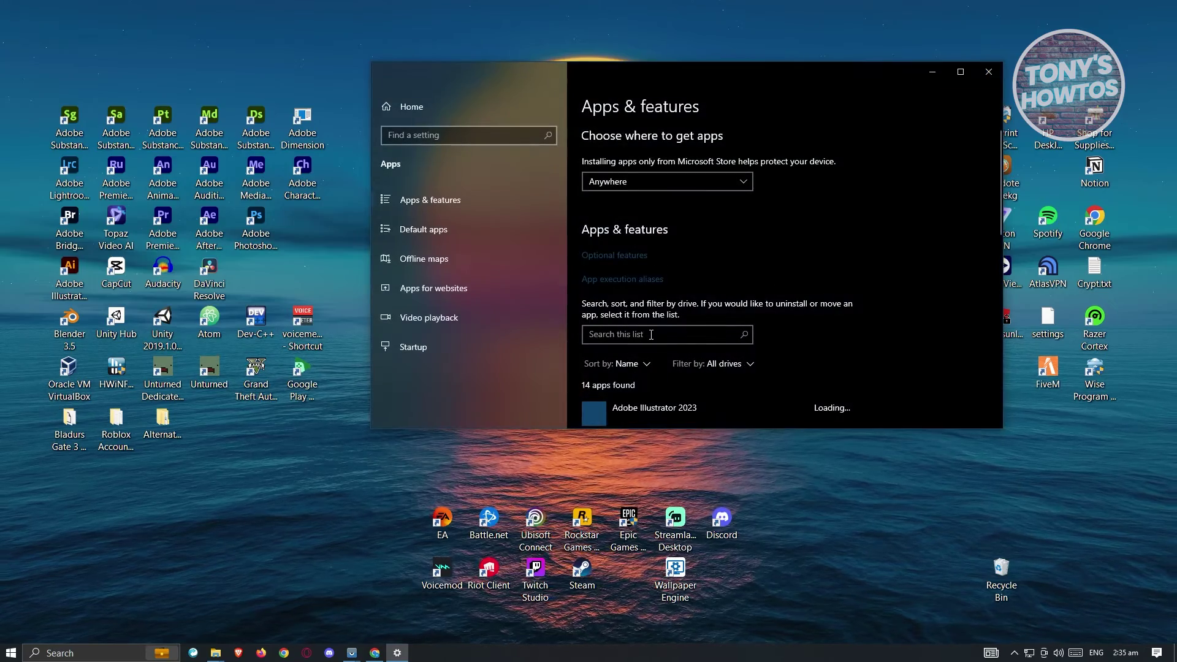
click(651, 334)
text(roblox)
scroll(901, 335, down, 3)
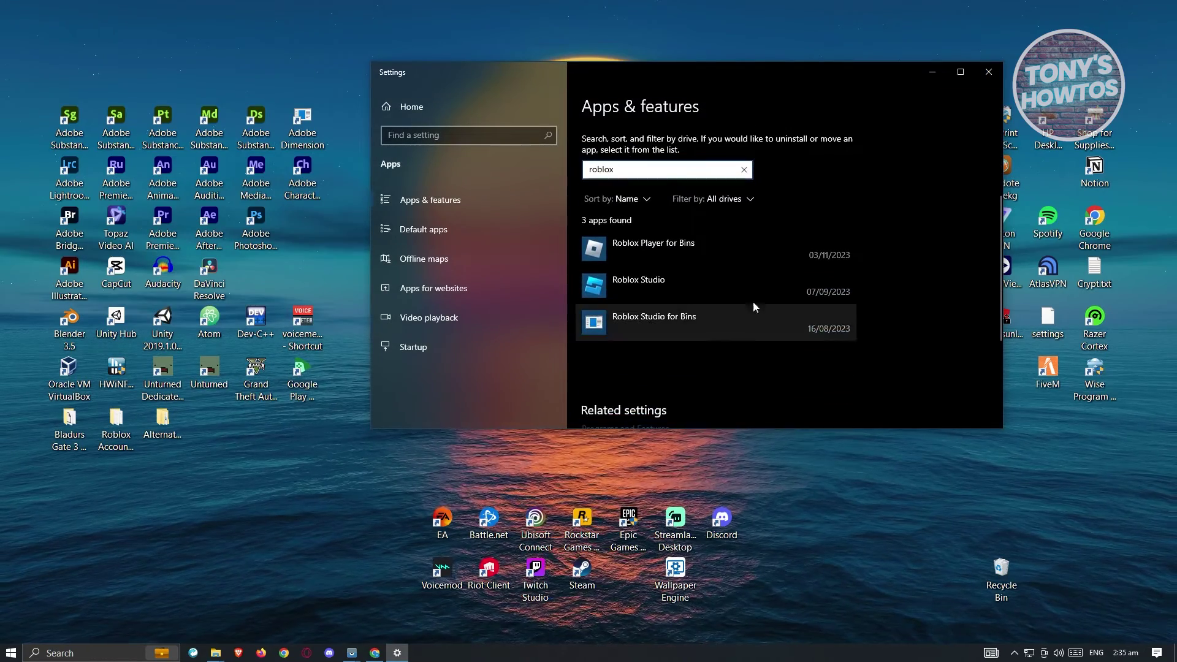
click(933, 73)
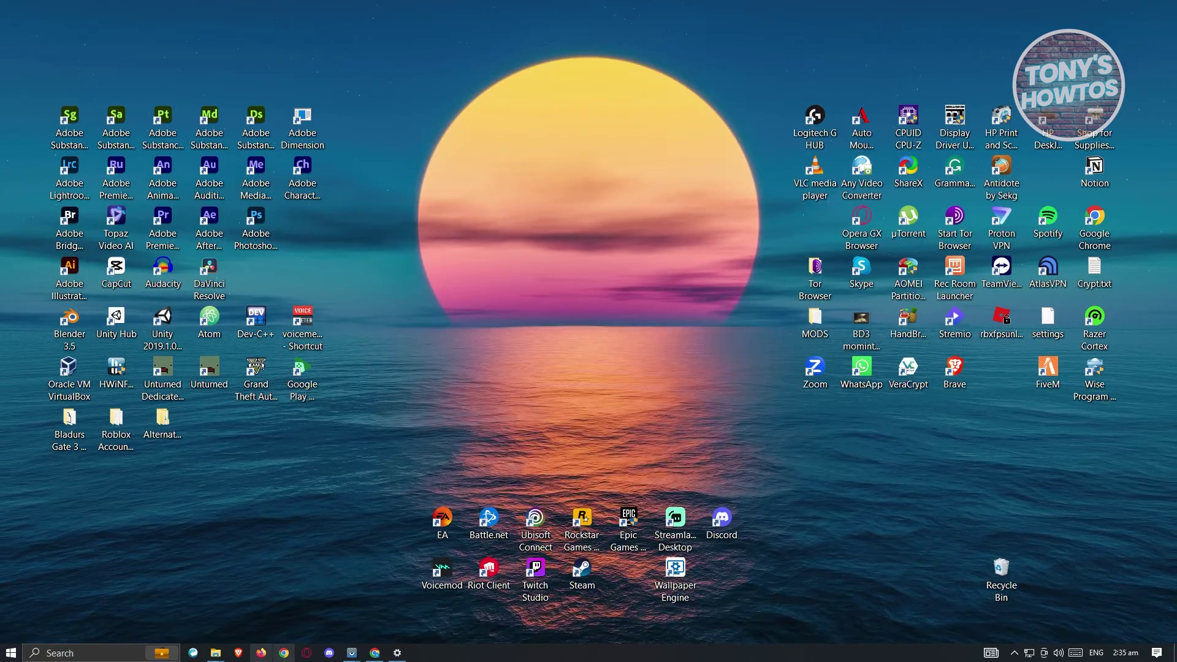
click(374, 654)
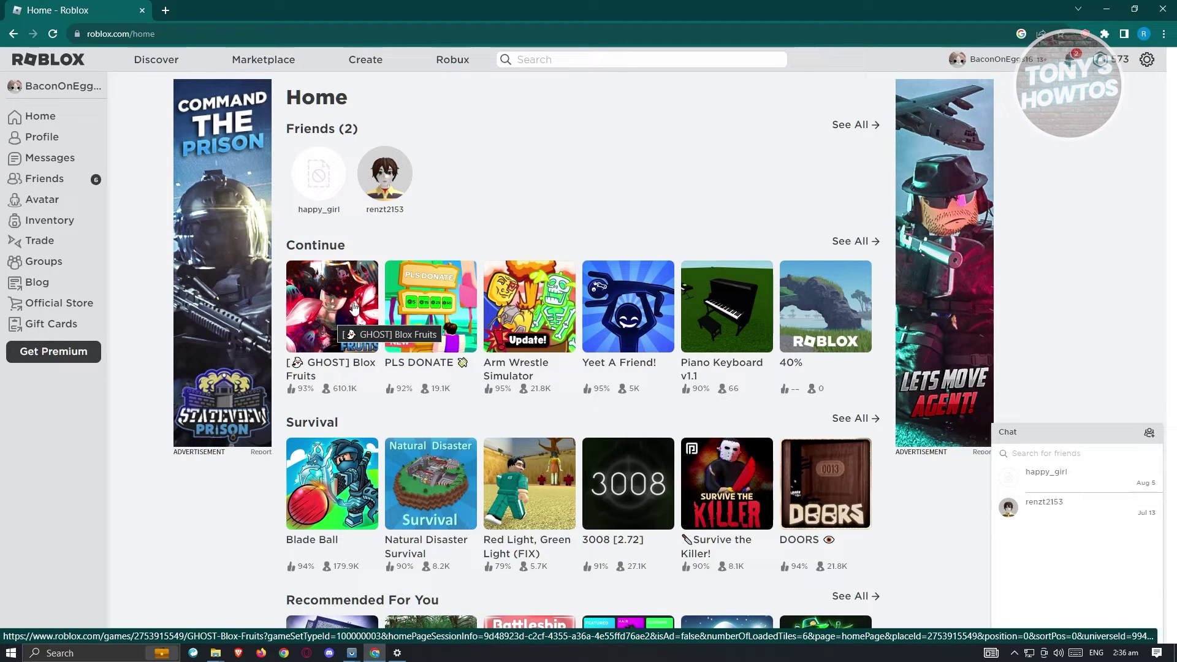
click(1107, 11)
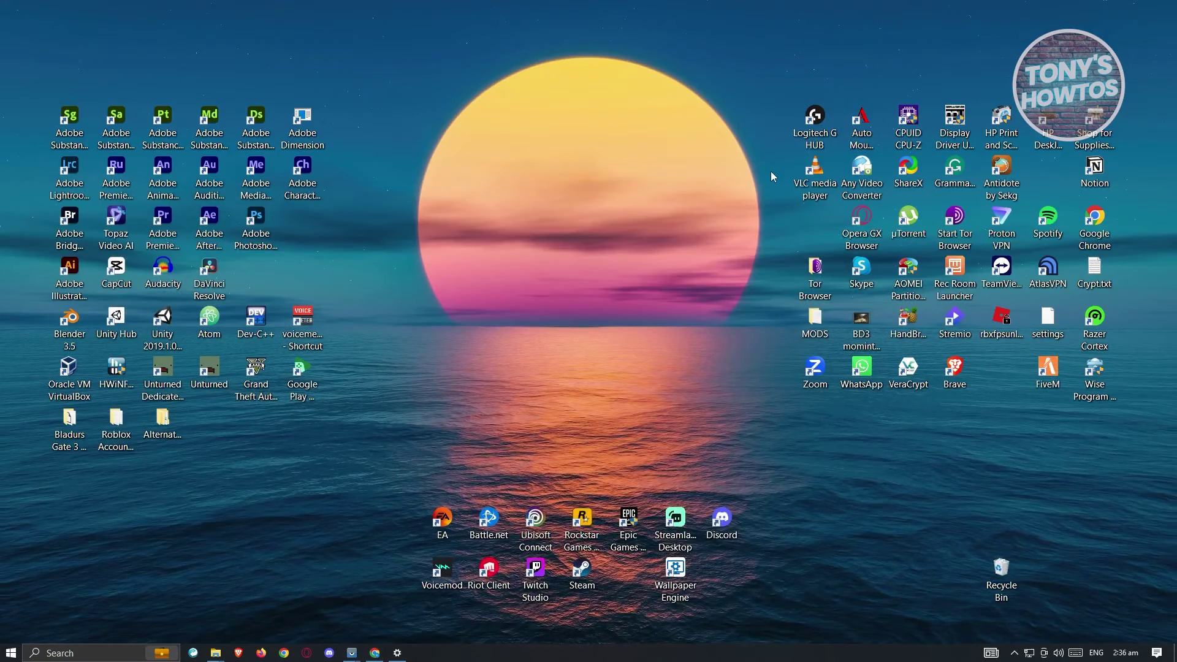